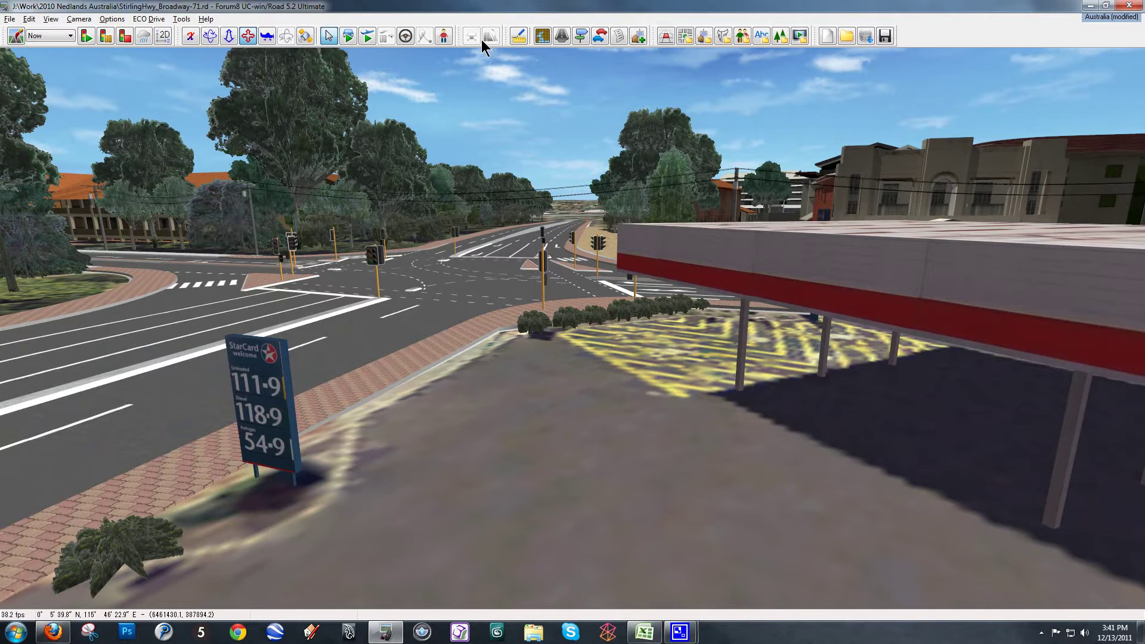
Switch the 3D view to pedestrian eye level on the StarCard petrol station forecourt.
{"action": "left_click", "coordinate": [443, 38]}
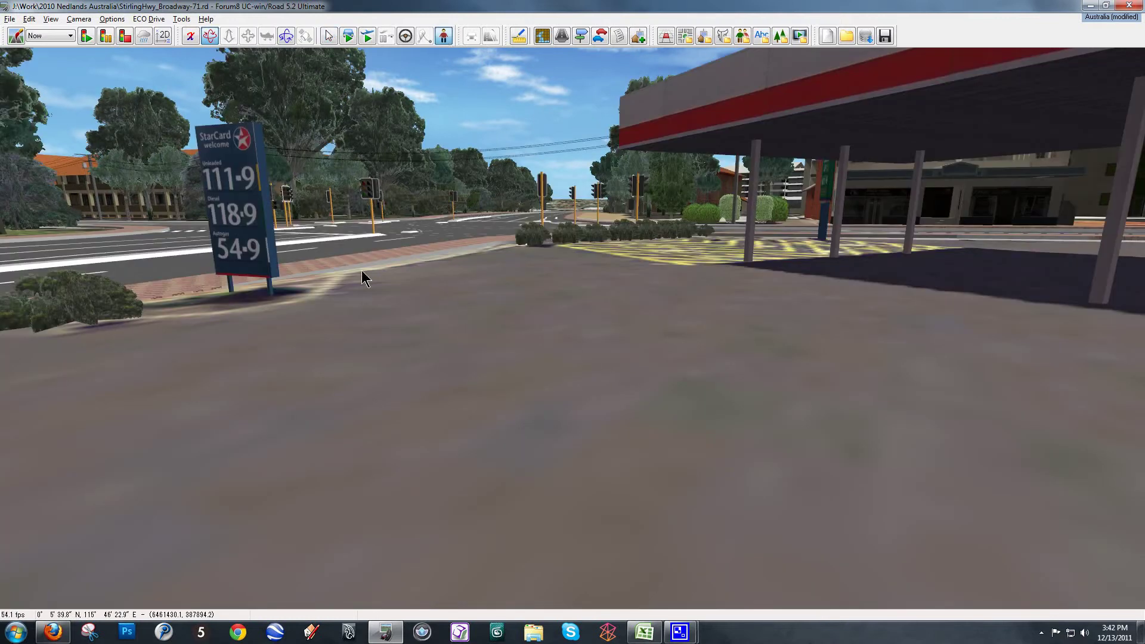
Walk forward across the forecourt, turning right toward the fuel canopy and the StarCard price sign.
{"action": "key", "text": "Up"}
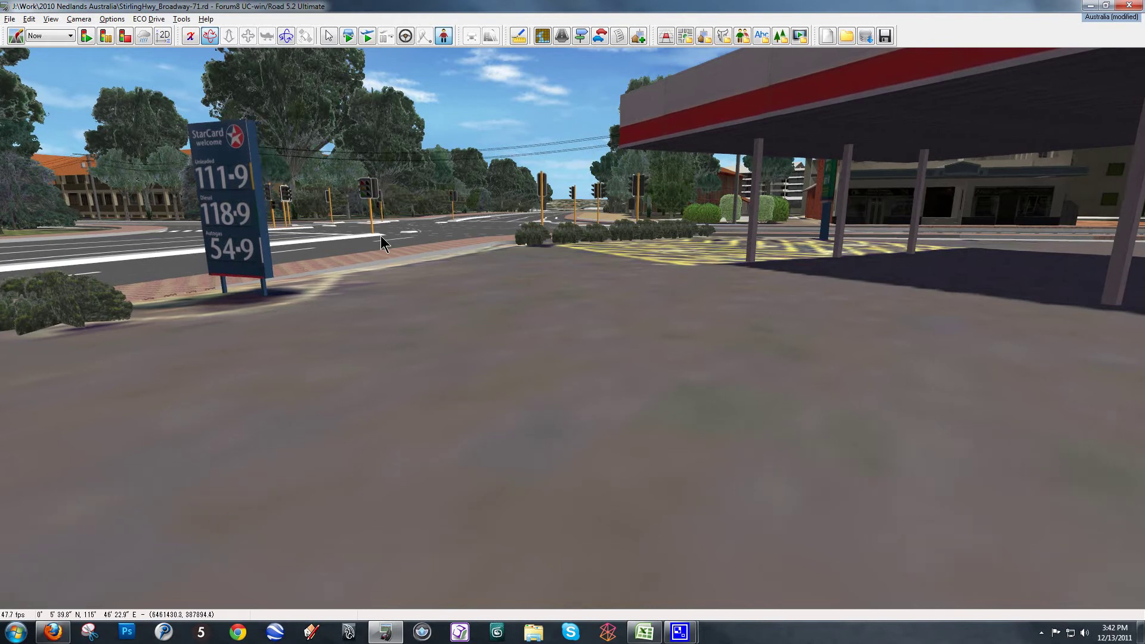
{"action": "left_click_drag", "start_coordinate": [381, 235], "coordinate": [359, 130]}
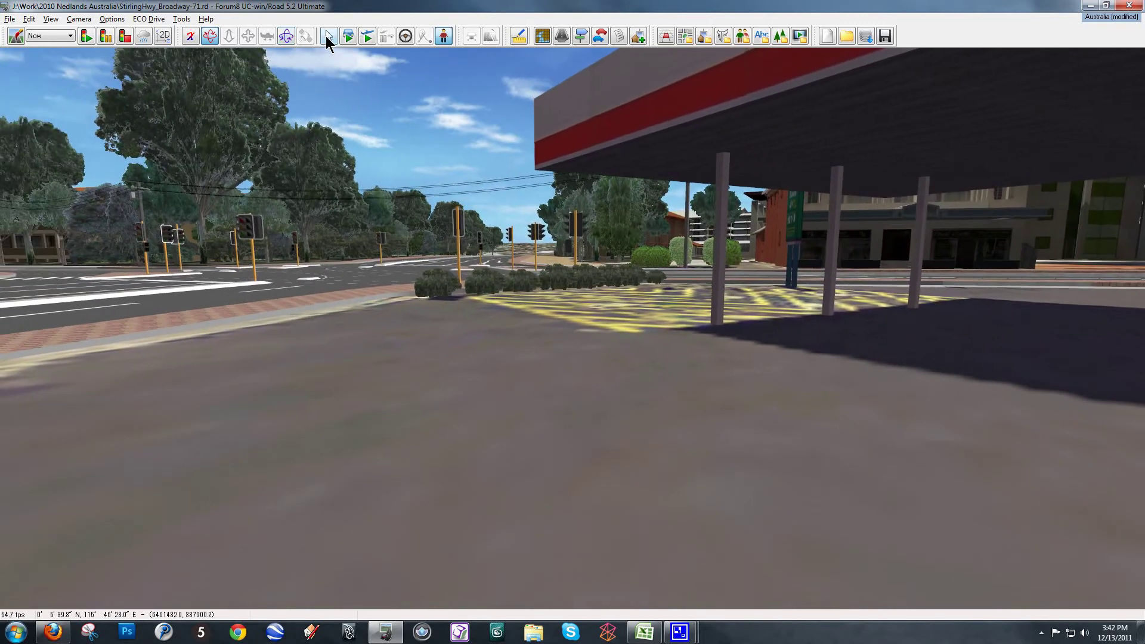
{"action": "left_click", "coordinate": [328, 39]}
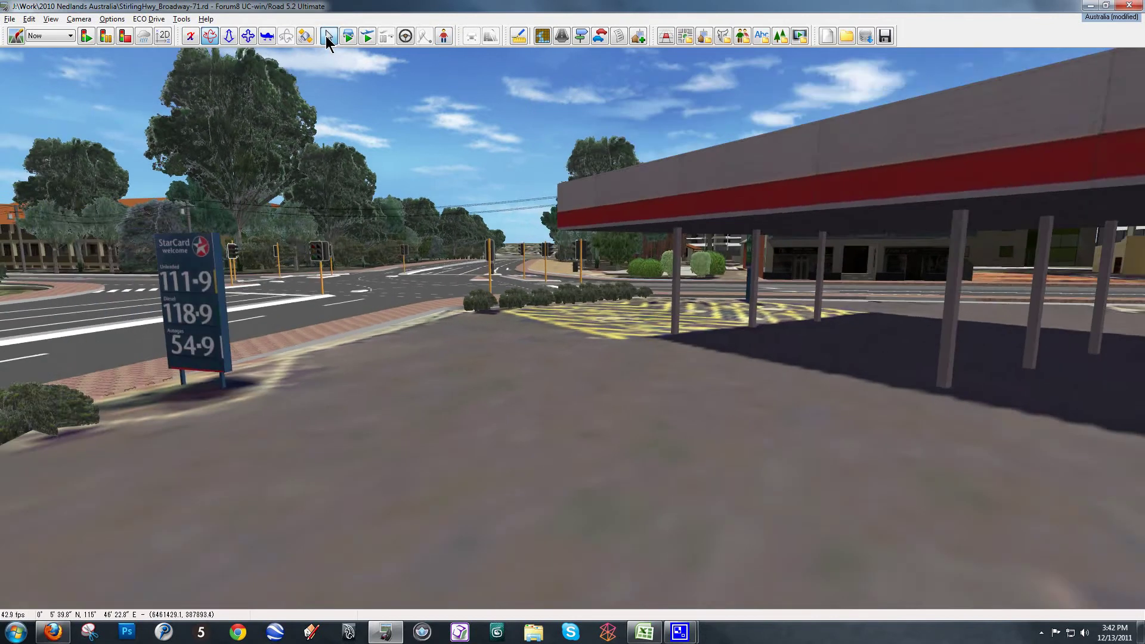
Reposition the pedestrian beside the fuel canopy, facing the intersection past the yellow-hatched area.
{"action": "left_click", "coordinate": [248, 37]}
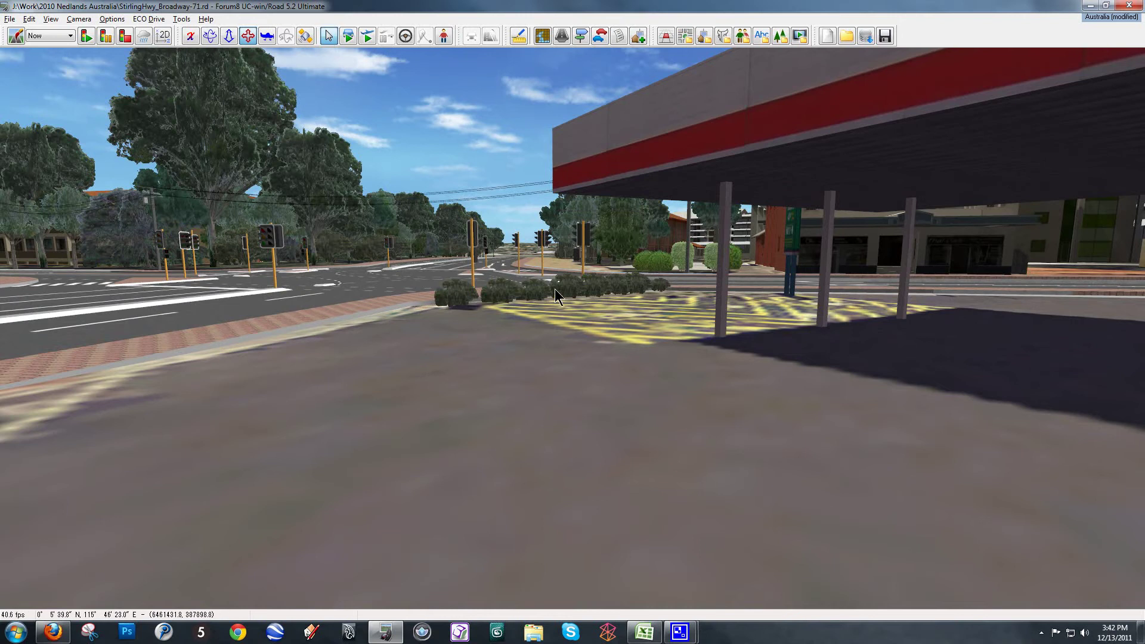
{"action": "left_click_drag", "start_coordinate": [561, 299], "coordinate": [434, 311]}
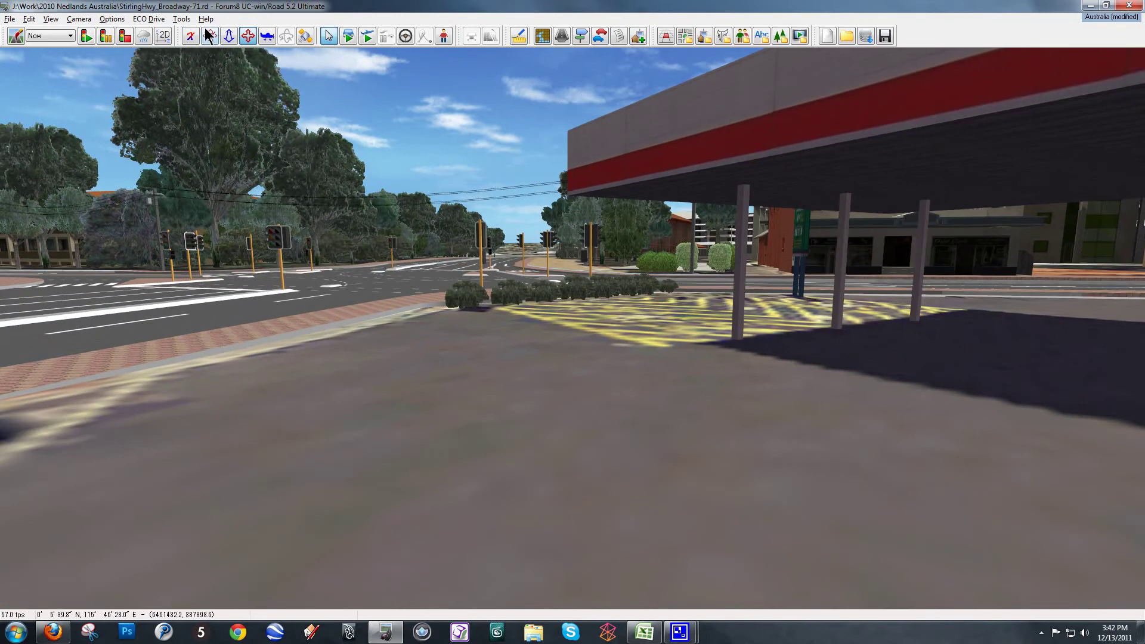
{"action": "left_click", "coordinate": [211, 37]}
{"action": "key", "text": "Down"}
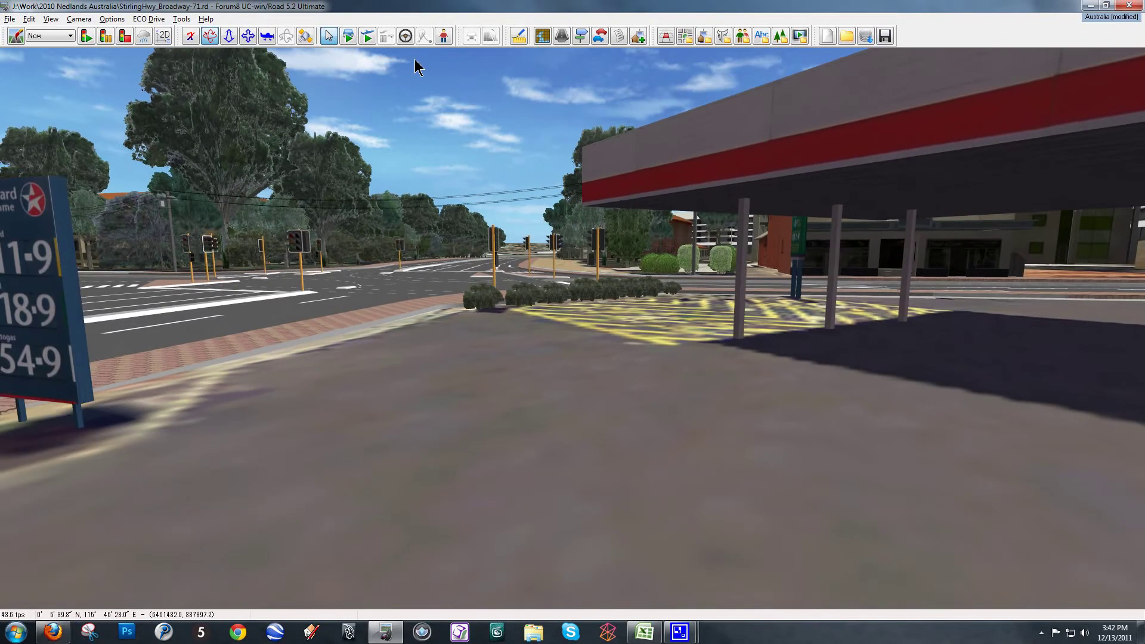
{"action": "key", "text": "Right"}
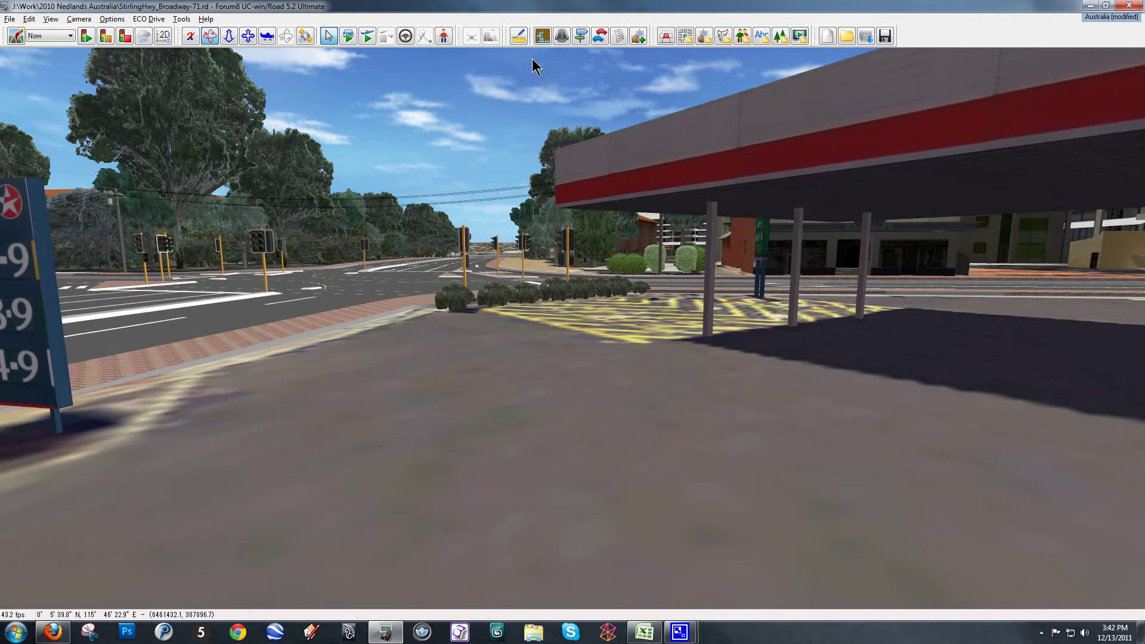
Zoom the Plan view from the camera location onto the gas station block and intersection.
{"action": "left_click", "coordinate": [28, 20]}
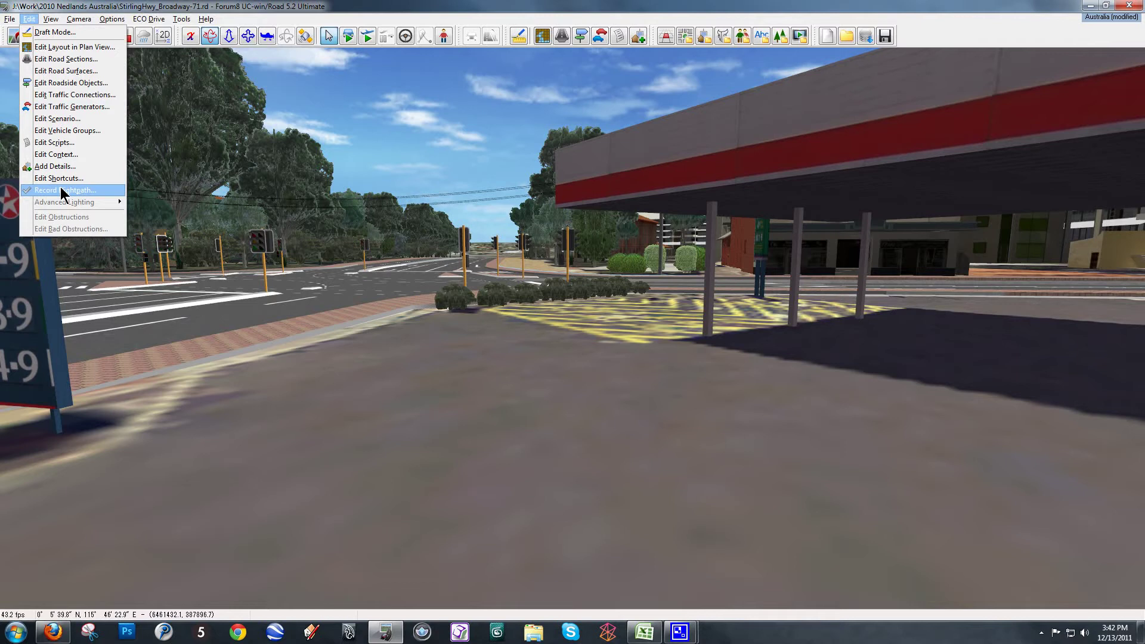
{"action": "left_click", "coordinate": [480, 13]}
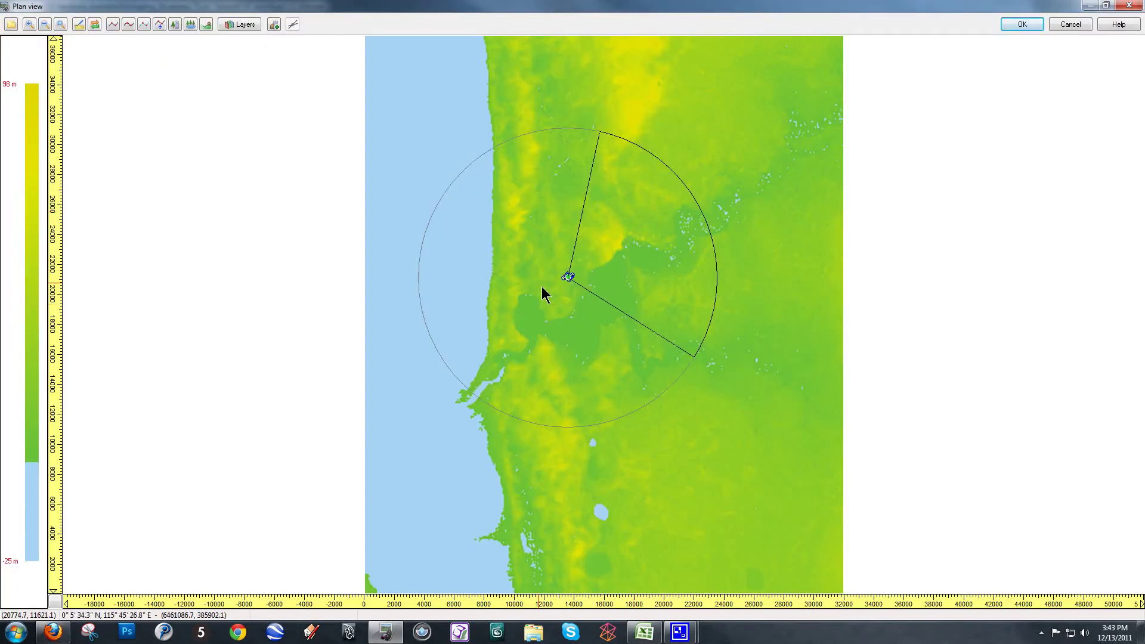
{"action": "left_click_drag", "start_coordinate": [594, 263], "coordinate": [556, 288]}
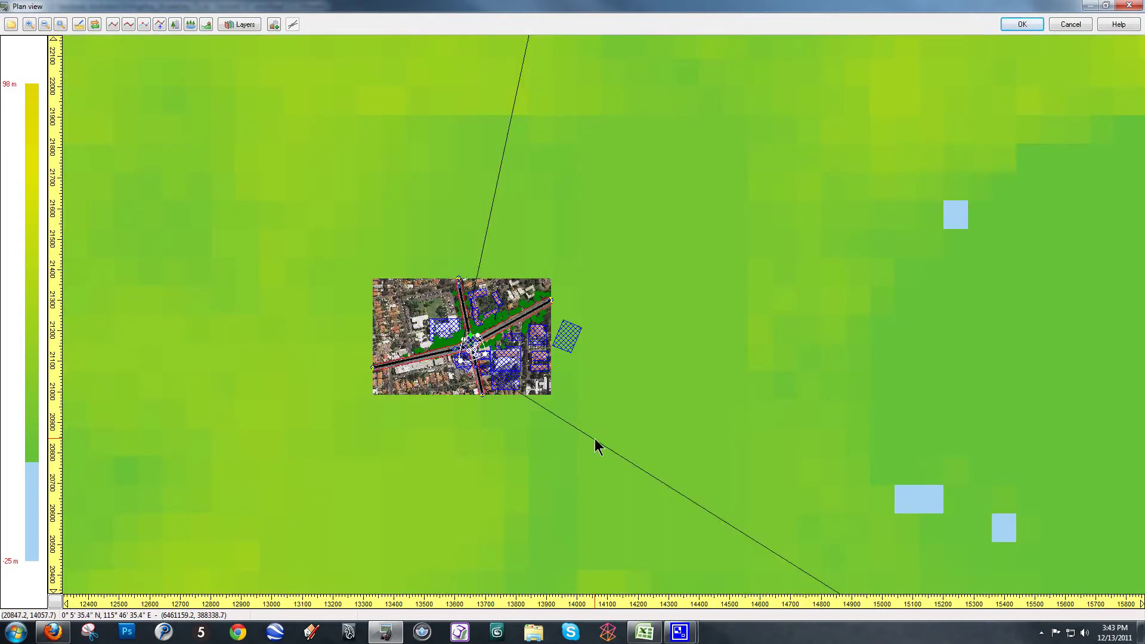
{"action": "left_click_drag", "start_coordinate": [594, 438], "coordinate": [375, 249]}
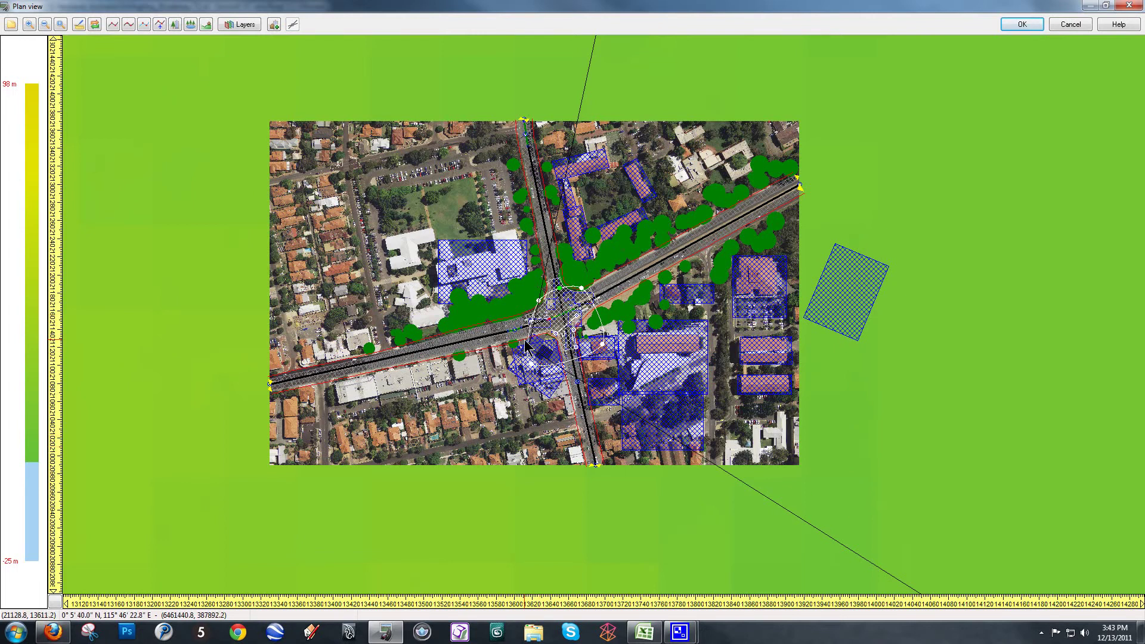
{"action": "scroll", "coordinate": [525, 344], "scroll_direction": "up", "scroll_amount": 3}
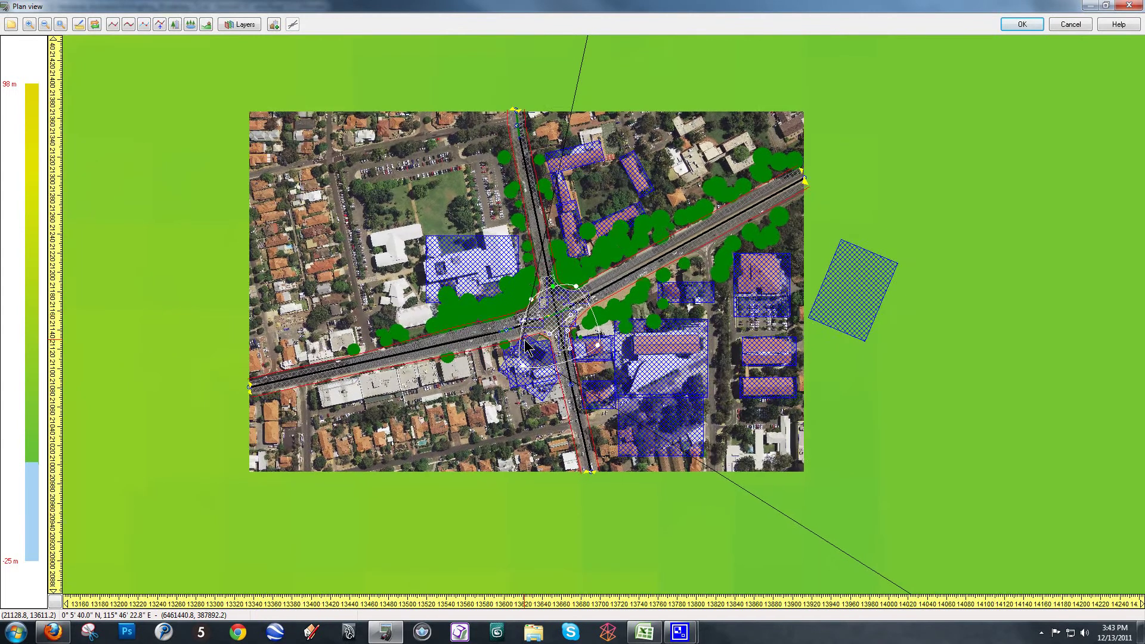
{"action": "scroll", "coordinate": [525, 345], "scroll_direction": "up", "scroll_amount": 3}
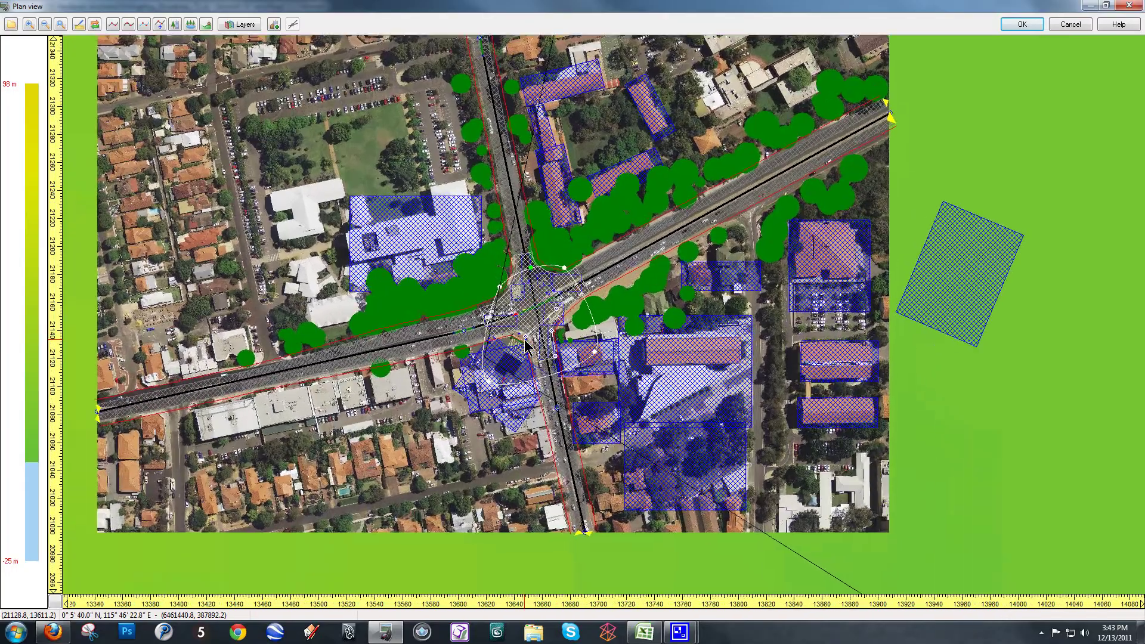
{"action": "scroll", "coordinate": [525, 344], "scroll_direction": "up", "scroll_amount": 3}
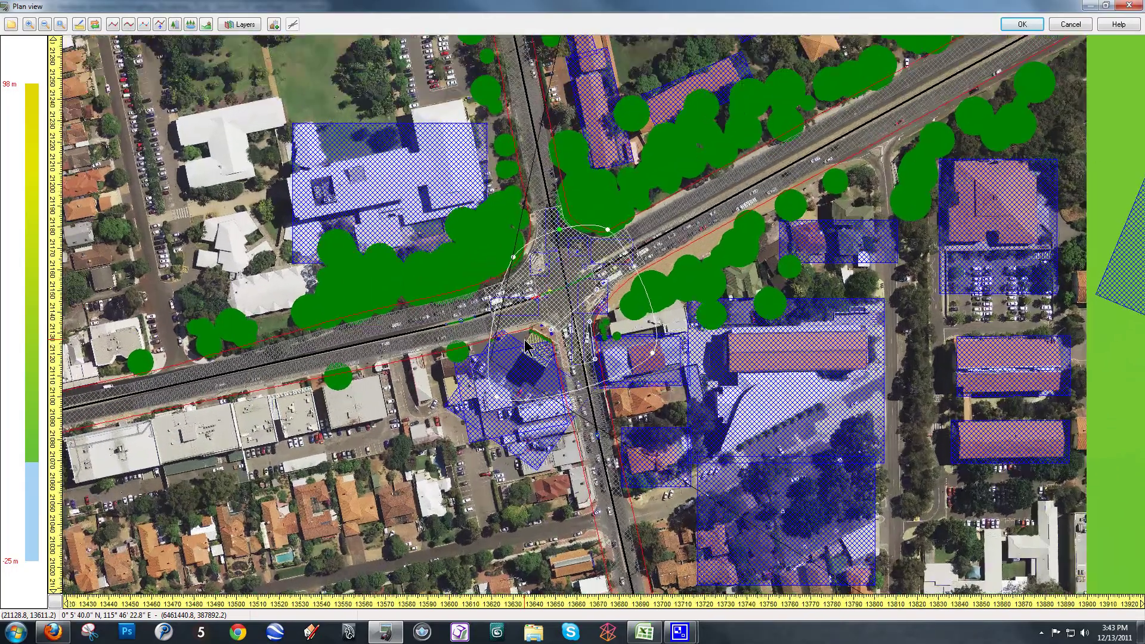
{"action": "scroll", "coordinate": [524, 339], "scroll_direction": "up", "scroll_amount": 3}
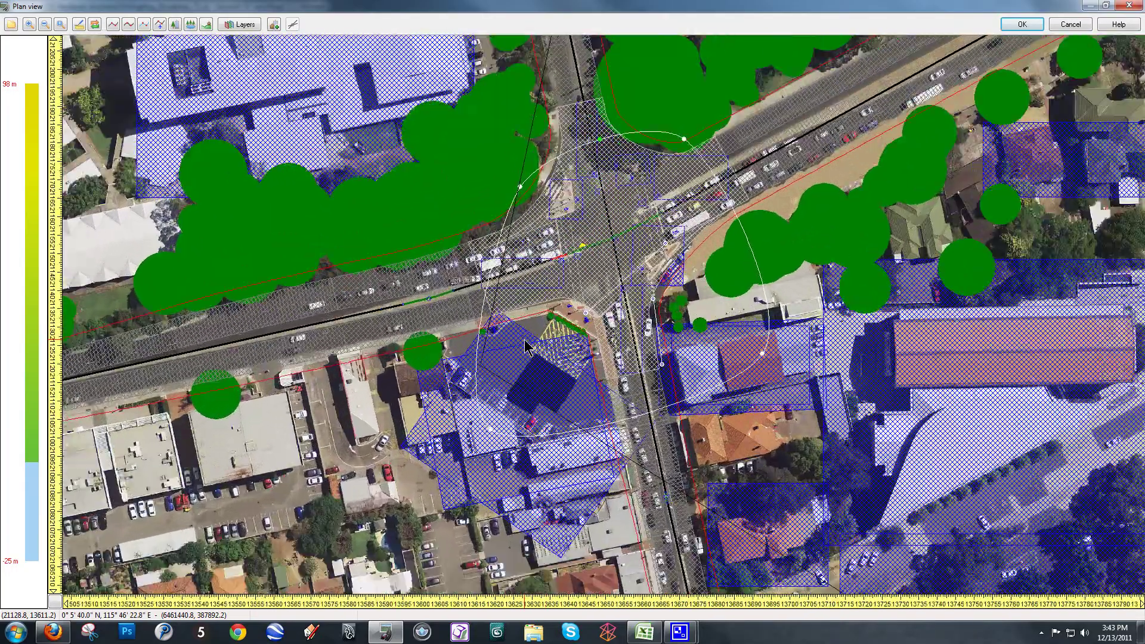
{"action": "scroll", "coordinate": [525, 346], "scroll_direction": "up", "scroll_amount": 4}
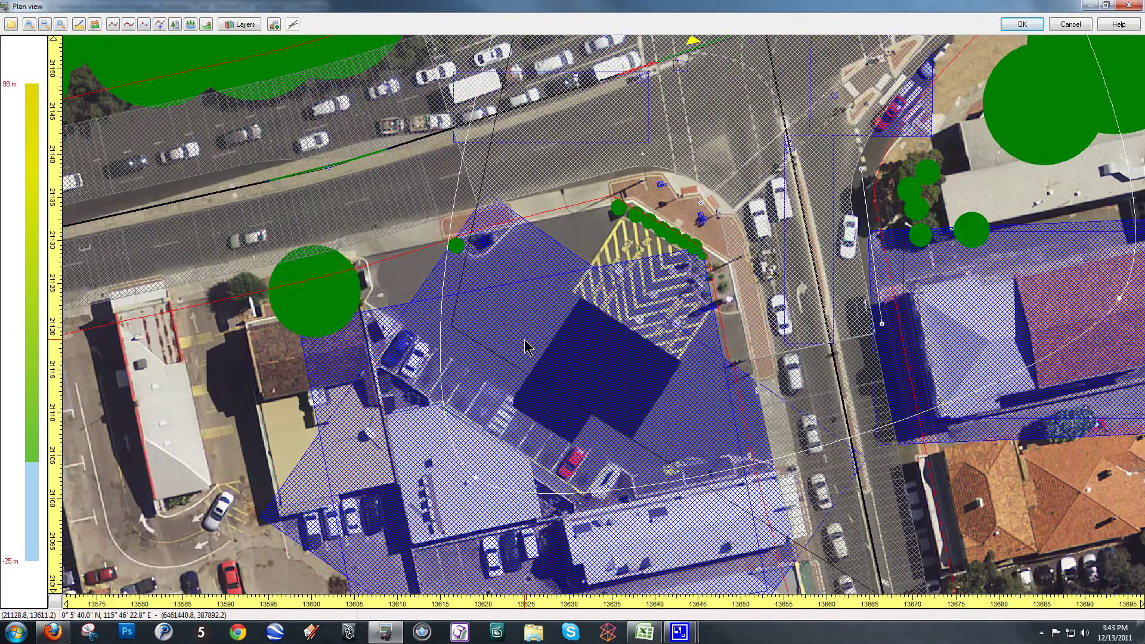
{"action": "scroll", "coordinate": [525, 346], "scroll_direction": "up", "scroll_amount": 3}
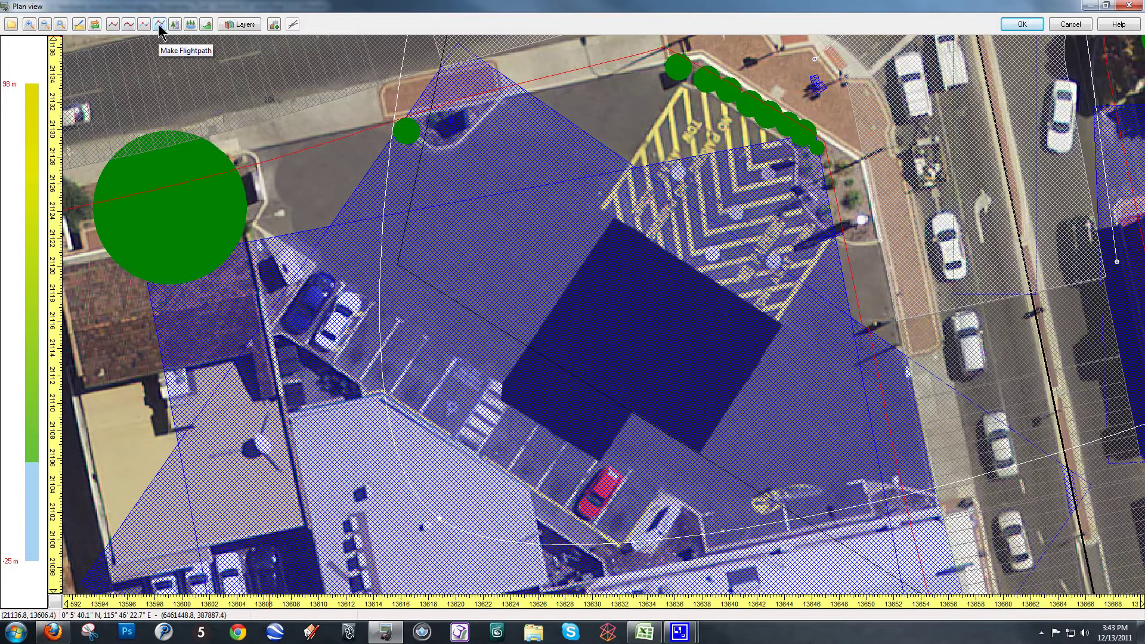
Draw a six-point flight path curving around the dark roof across the parking lot.
{"action": "left_click", "coordinate": [160, 25]}
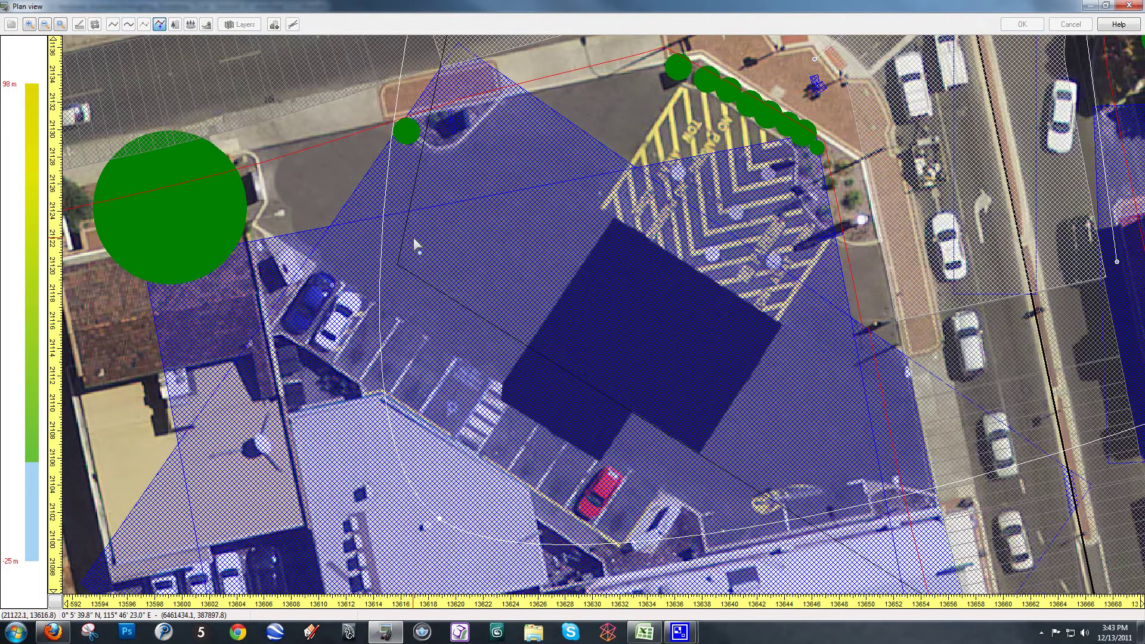
{"action": "left_click", "coordinate": [432, 195]}
{"action": "left_click", "coordinate": [621, 149]}
{"action": "left_click", "coordinate": [782, 243]}
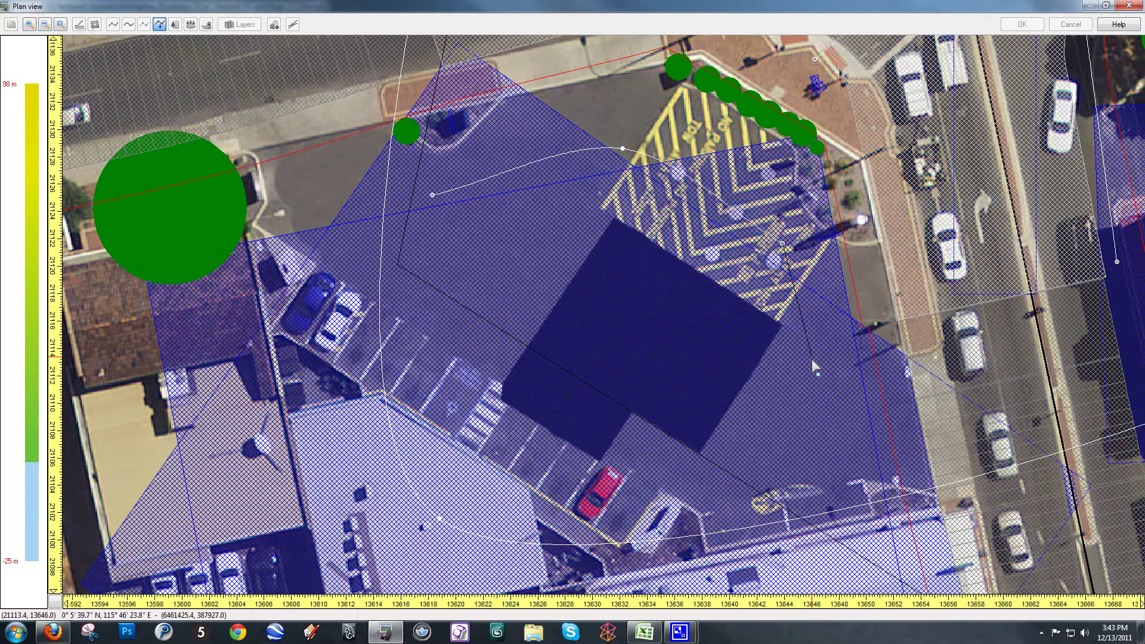
{"action": "left_click", "coordinate": [807, 379]}
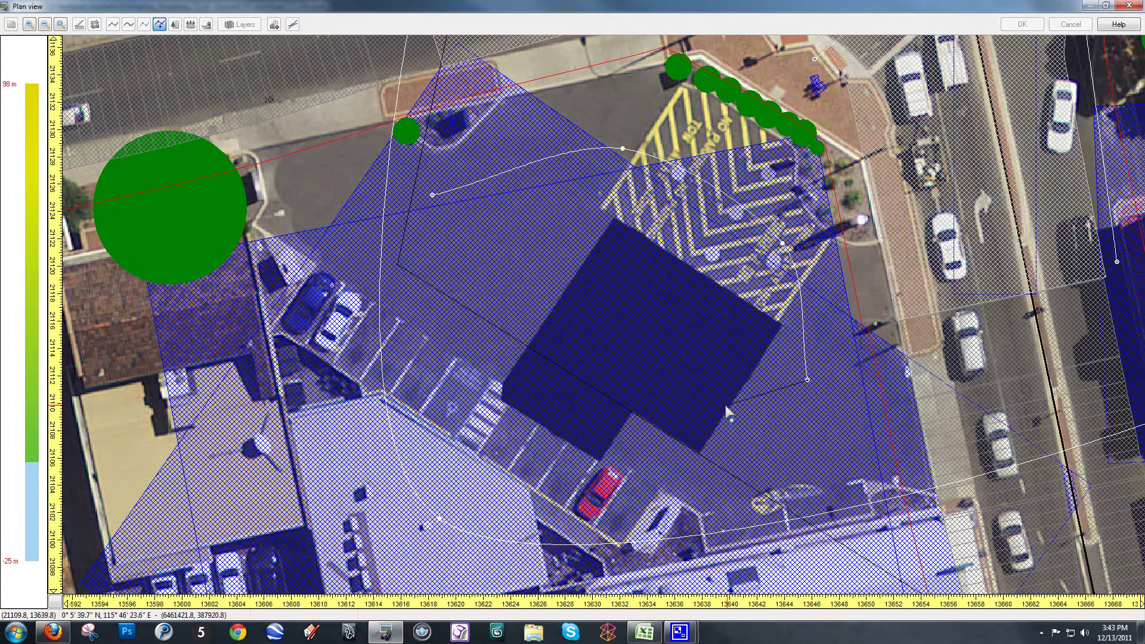
{"action": "left_click", "coordinate": [640, 398]}
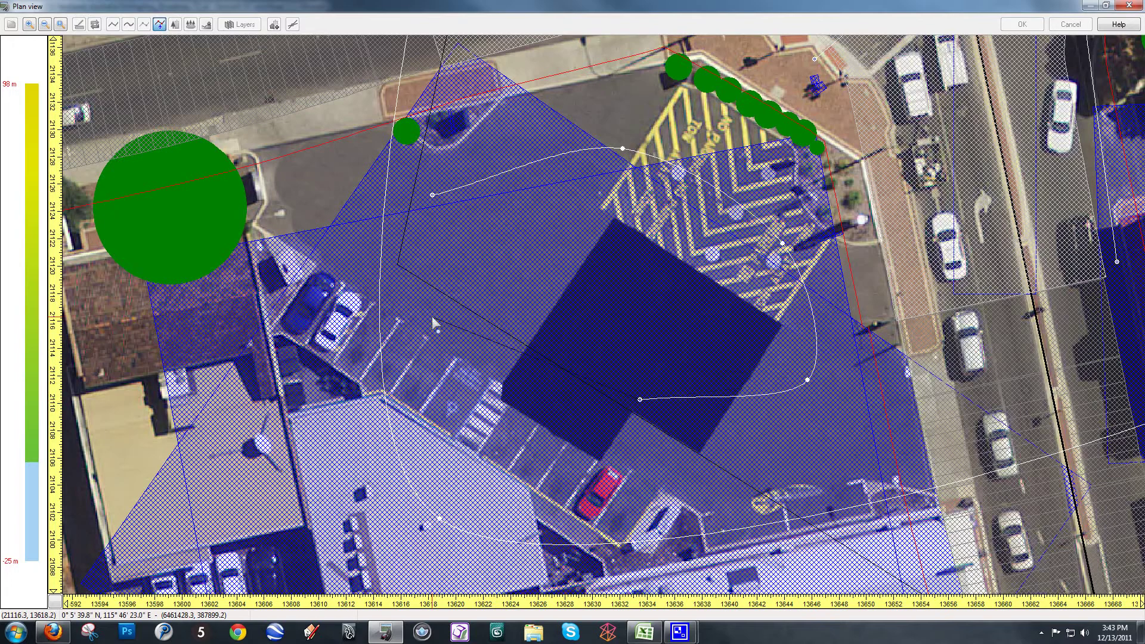
{"action": "left_click", "coordinate": [497, 316]}
End it as an open path, creating '3D Flightpath 4'.
{"action": "right_click", "coordinate": [520, 289]}
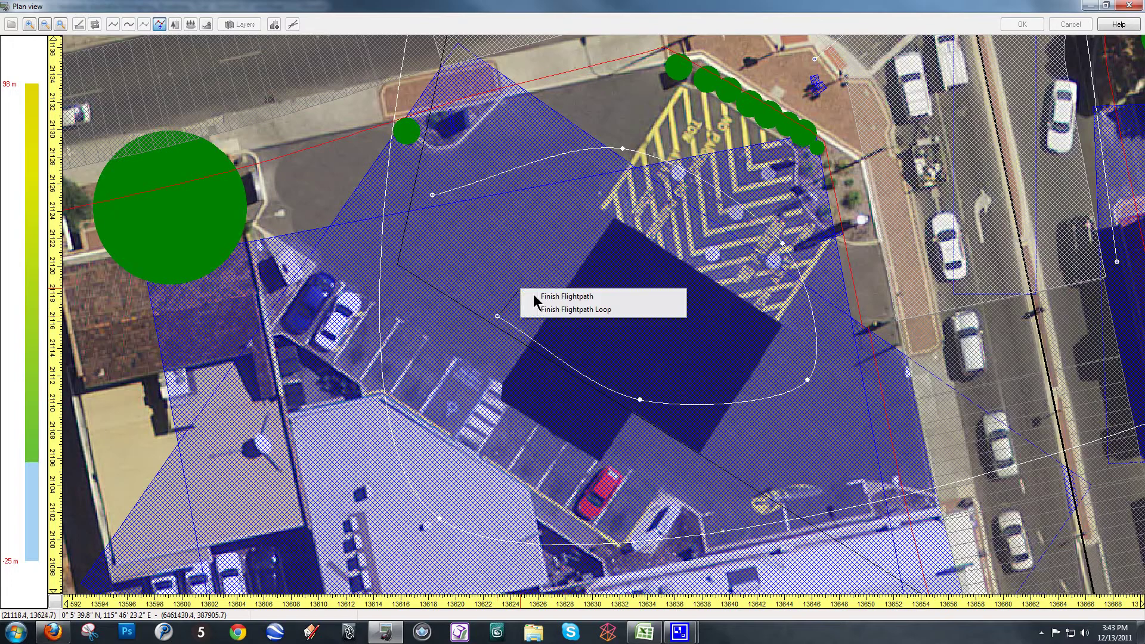
{"action": "left_click", "coordinate": [566, 297]}
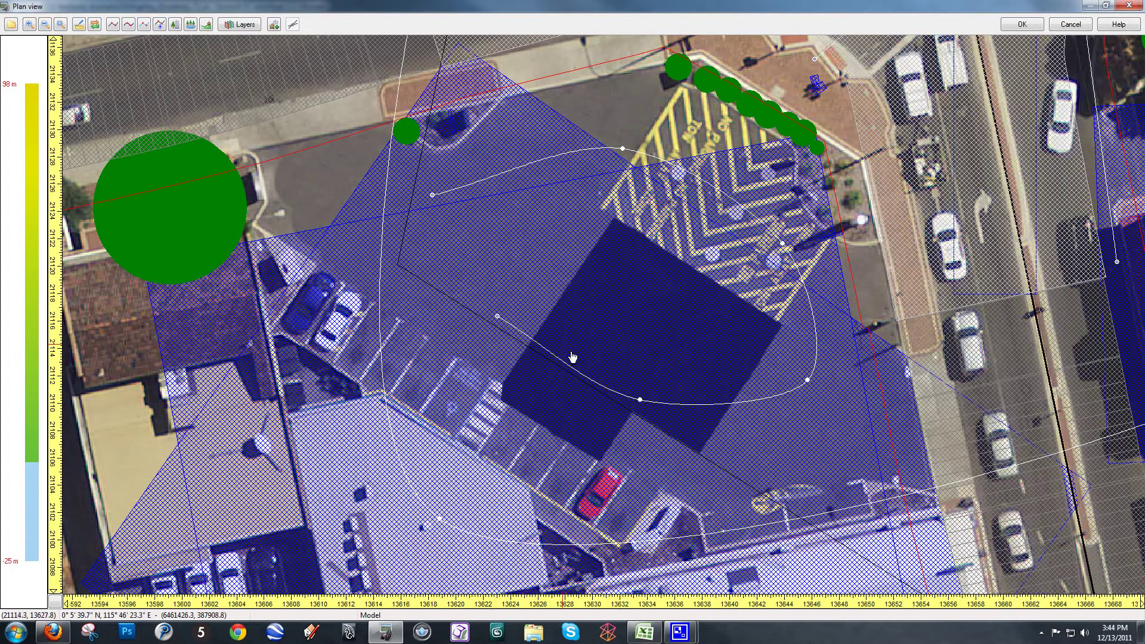
{"action": "right_click", "coordinate": [623, 148]}
Rename the flight path to 'parking lot pedestrian' in the Edit flightpath dialog.
{"action": "mouse_move", "coordinate": [671, 193]}
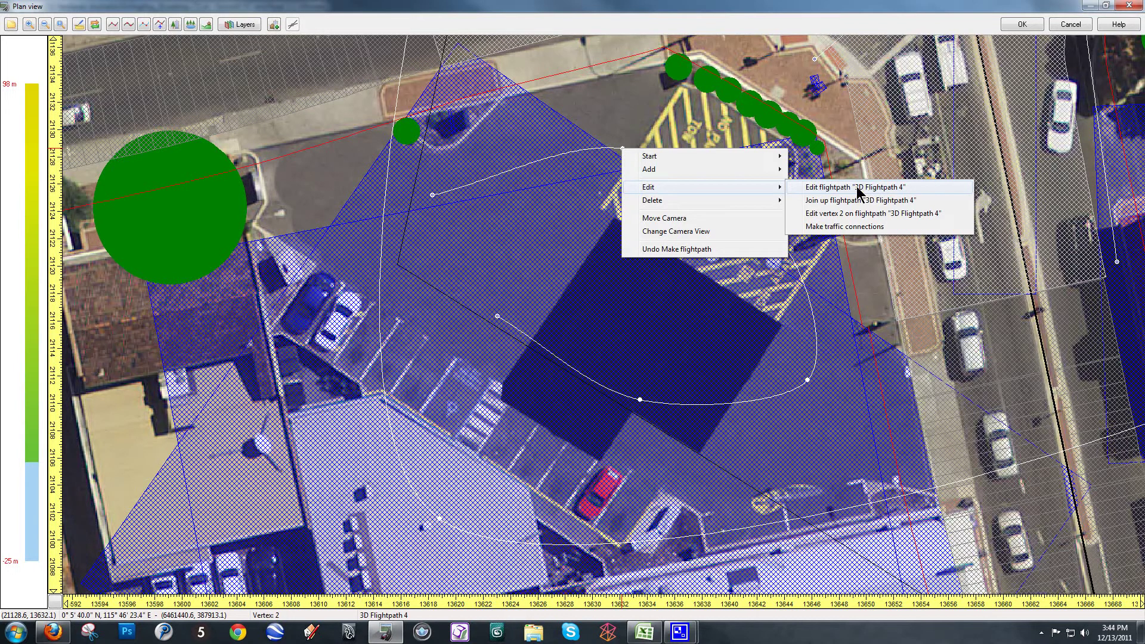
{"action": "left_click", "coordinate": [903, 189]}
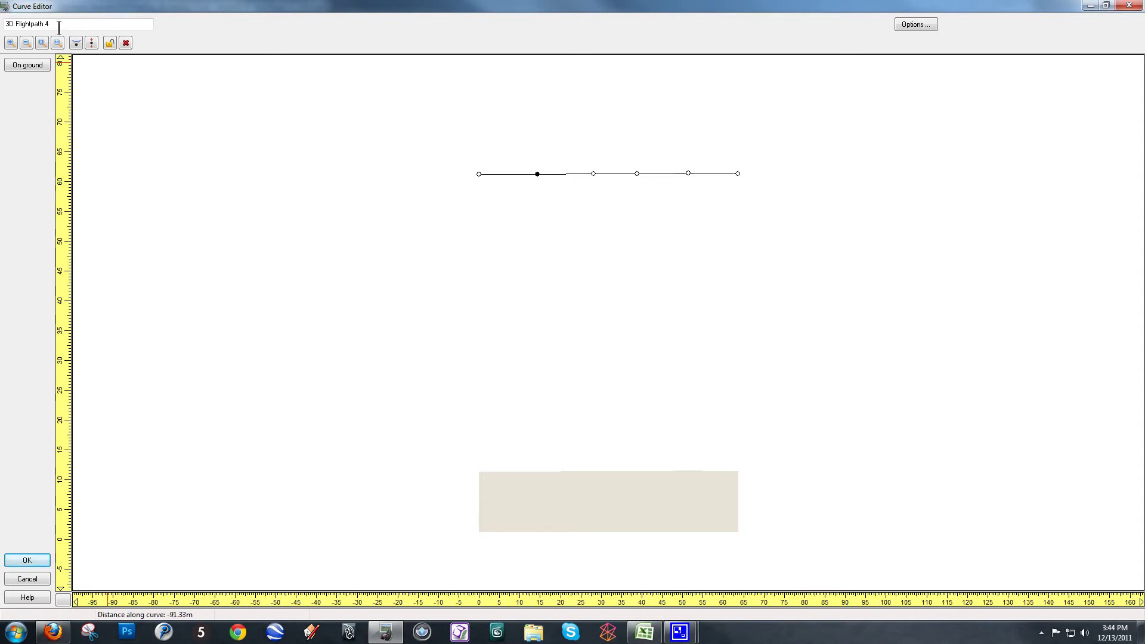
{"action": "left_click_drag", "start_coordinate": [59, 24], "coordinate": [1, 26]}
{"action": "type", "text": "parking lot pedestrian"}
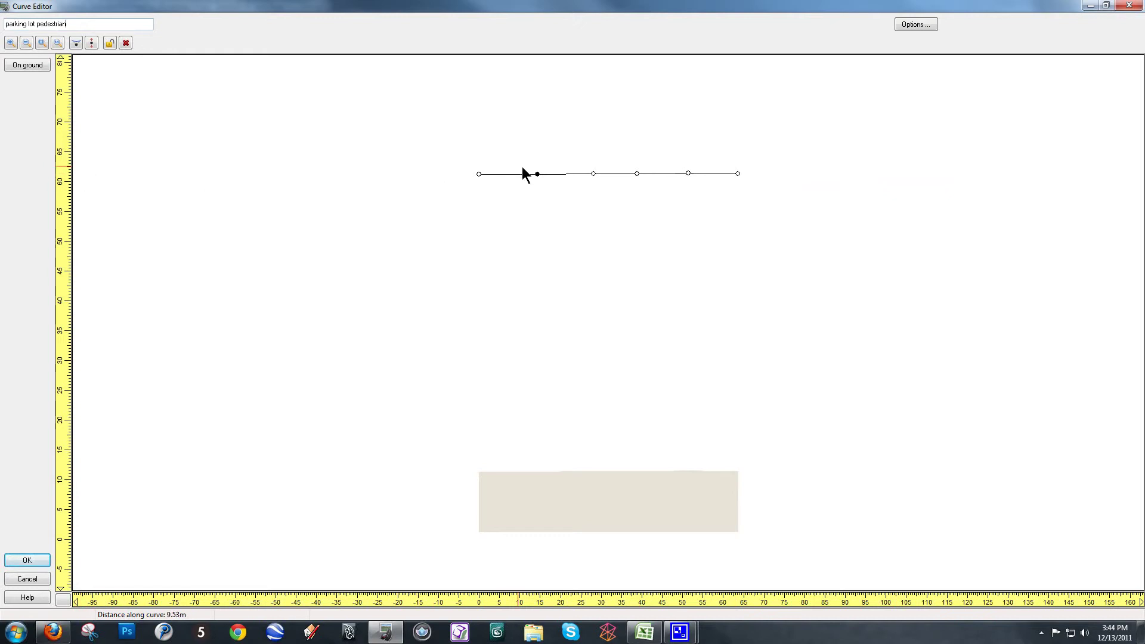
Lower the path from 60 m onto the ground and accept the profile changes.
{"action": "left_click", "coordinate": [25, 64]}
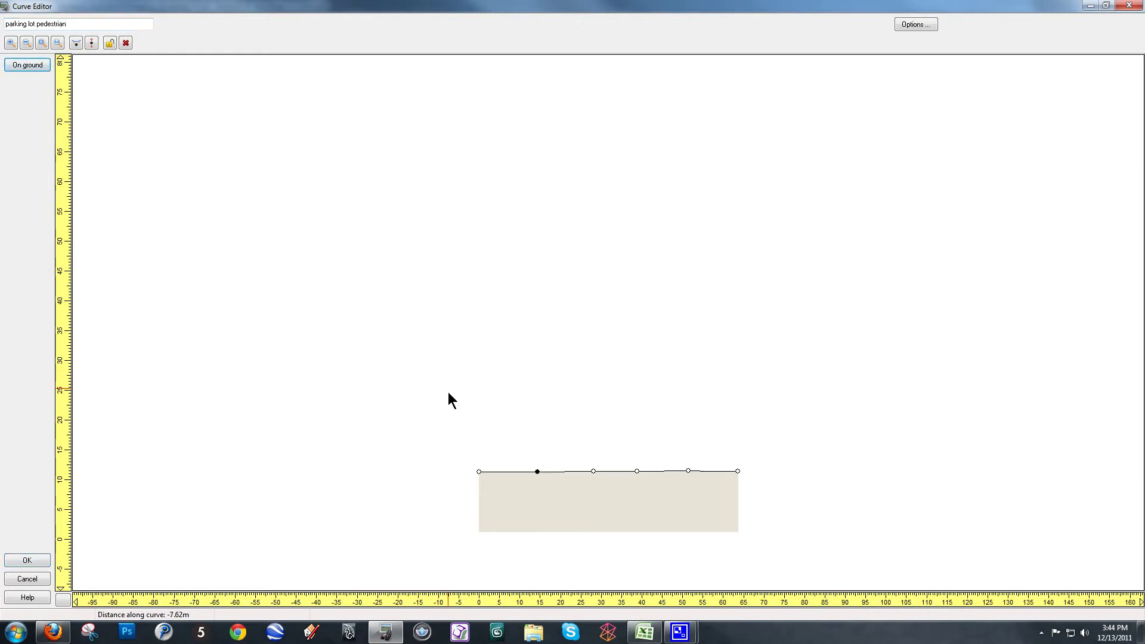
{"action": "left_click_drag", "start_coordinate": [446, 431], "coordinate": [805, 514]}
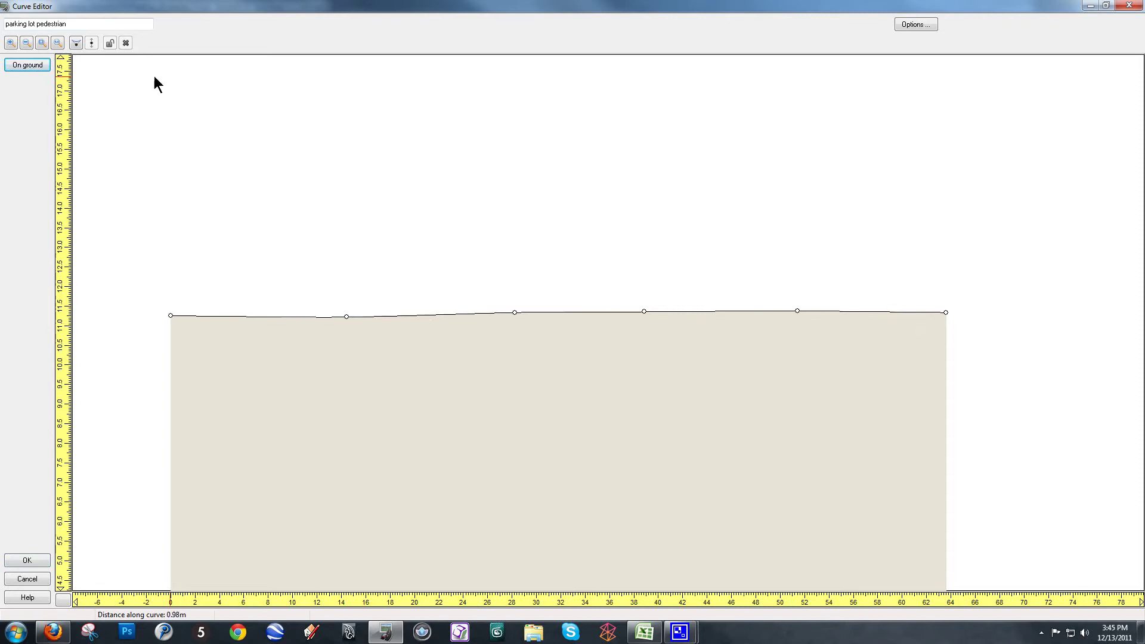
{"action": "left_click", "coordinate": [26, 562]}
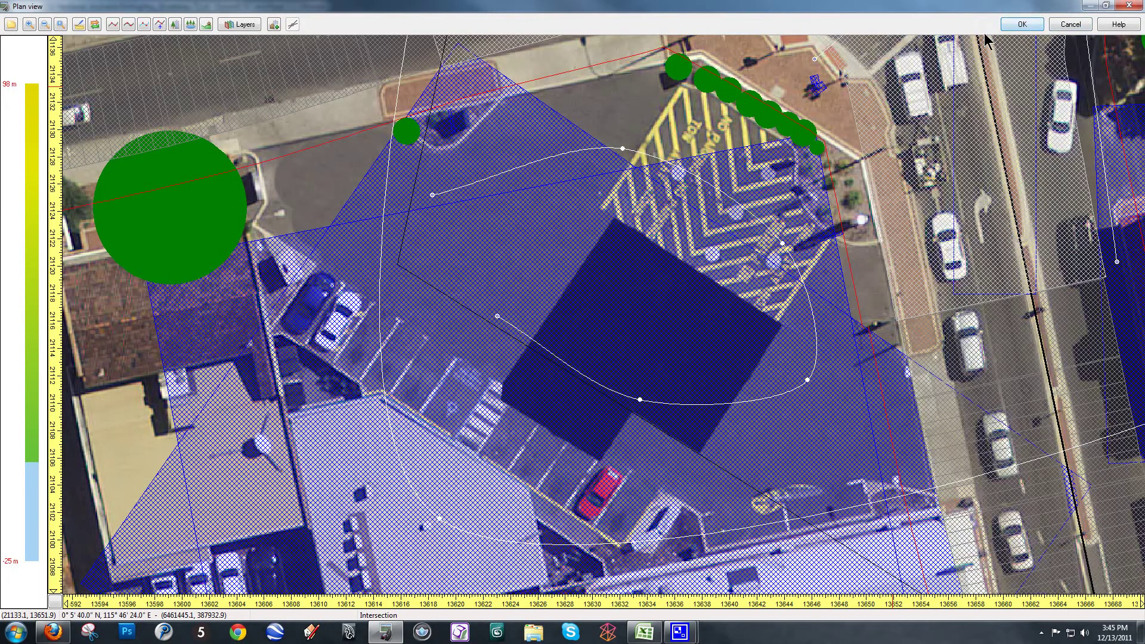
Apply the Plan view edits and open the empty MD3 Character List Editor in the 3D view.
{"action": "left_click", "coordinate": [1007, 26]}
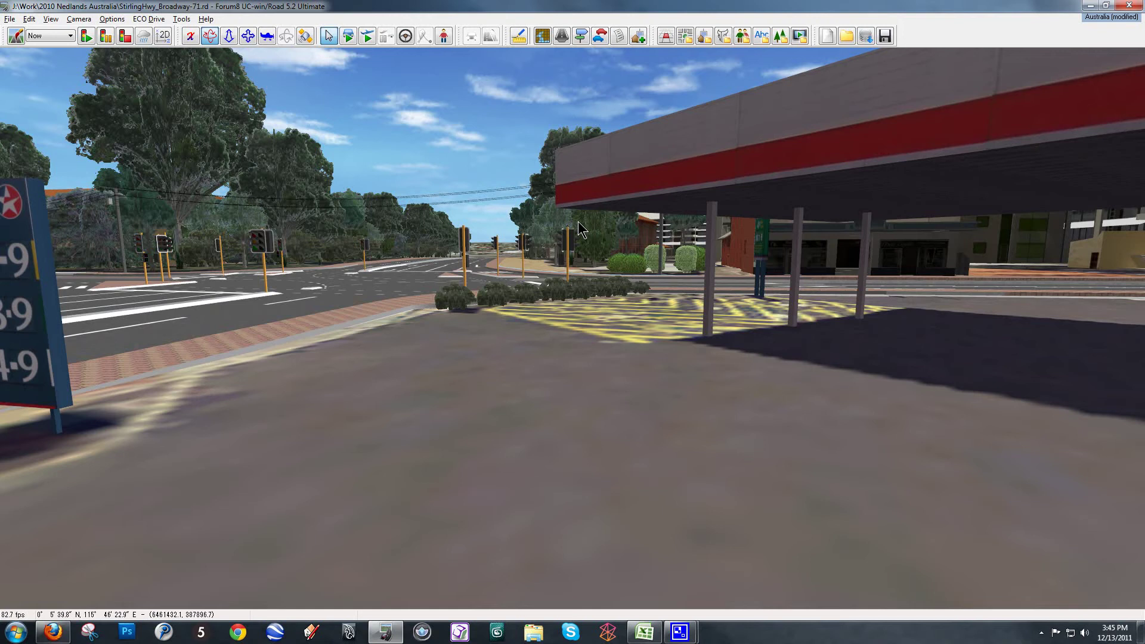
{"action": "left_click", "coordinate": [743, 38]}
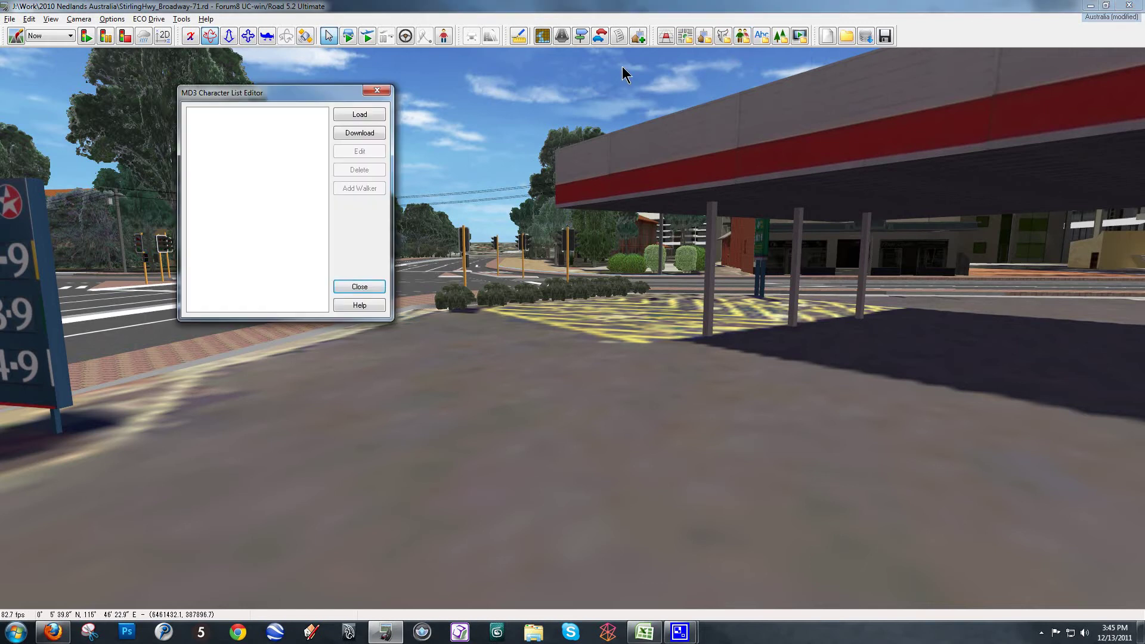
Load buissinesman.pk3 from the Characters folder as a Walk character at 4.00 km/h.
{"action": "left_click_drag", "start_coordinate": [271, 91], "coordinate": [264, 101]}
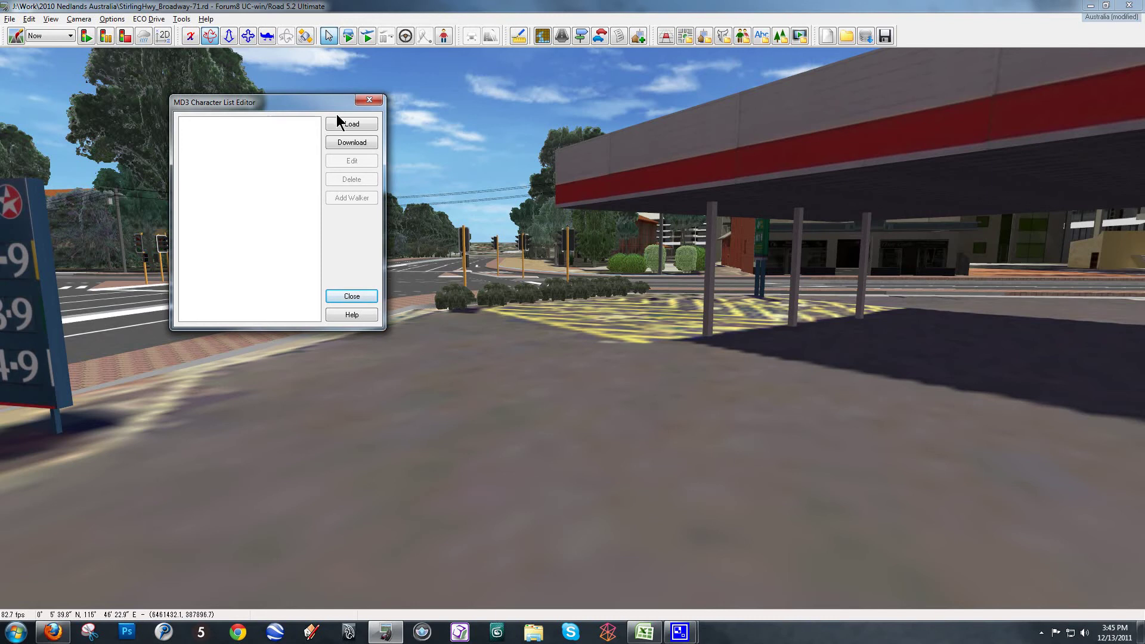
{"action": "left_click", "coordinate": [352, 124]}
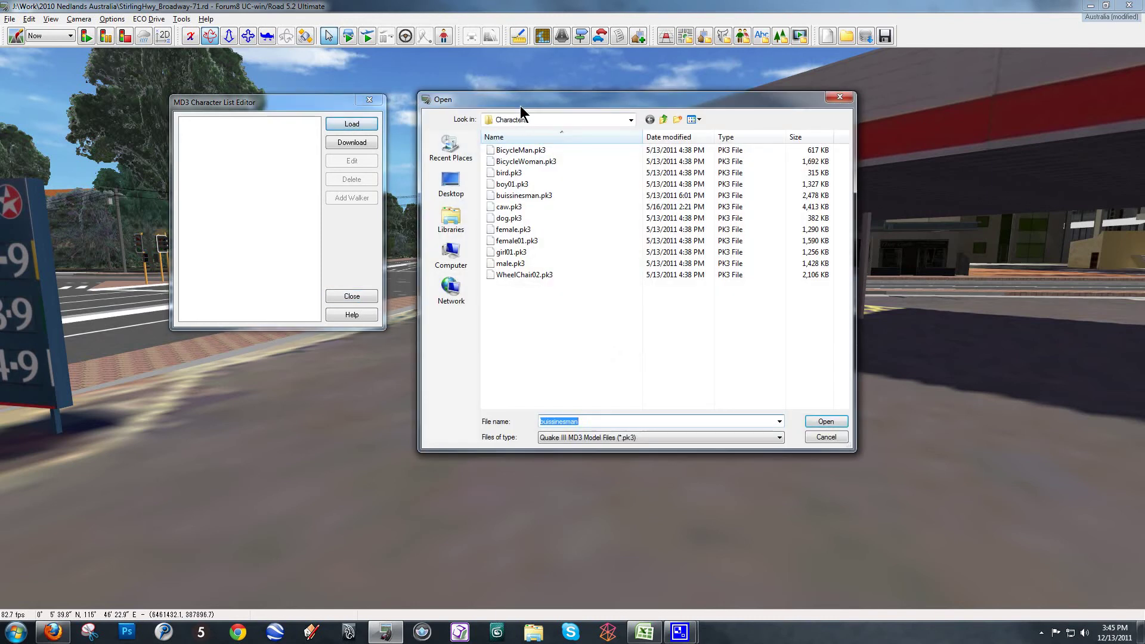
{"action": "left_click_drag", "start_coordinate": [515, 103], "coordinate": [504, 106]}
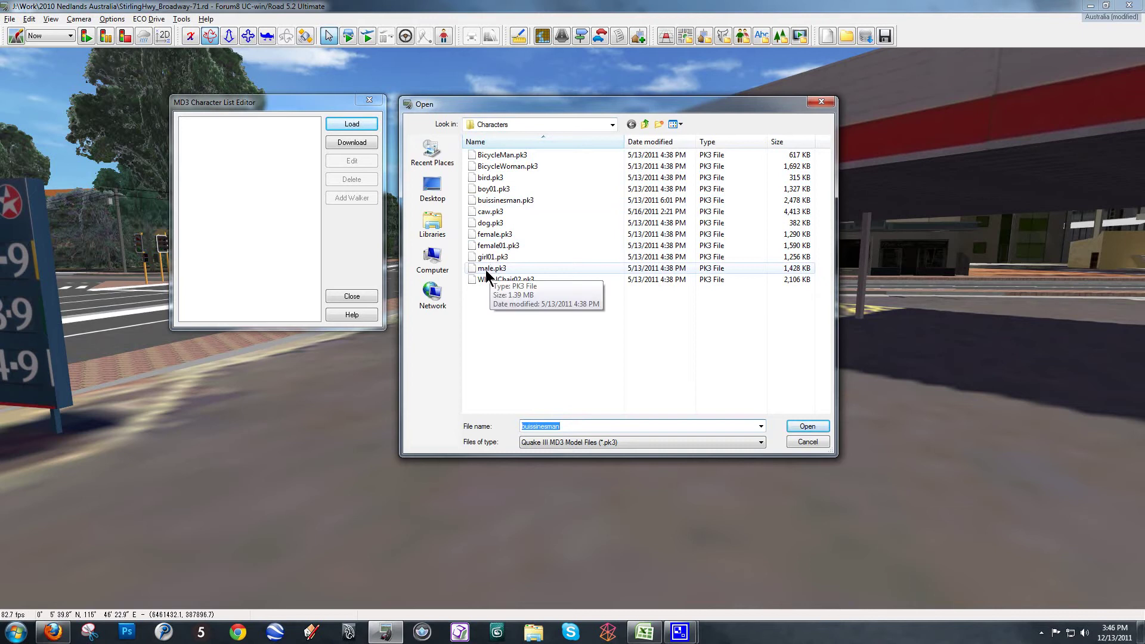
{"action": "left_click", "coordinate": [494, 202]}
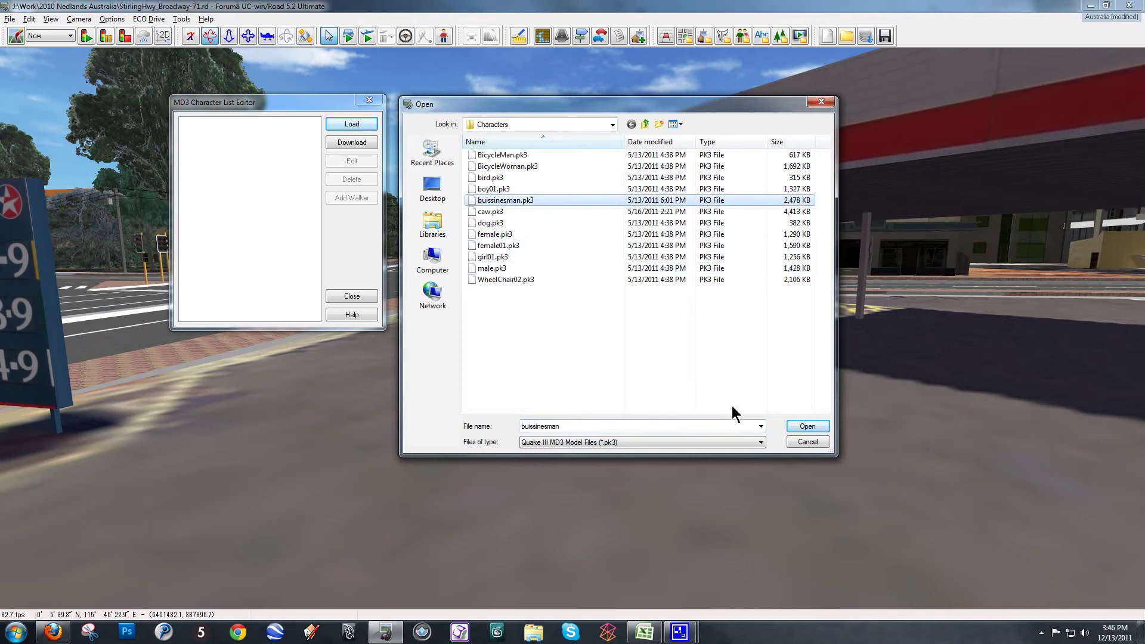
{"action": "left_click", "coordinate": [808, 427]}
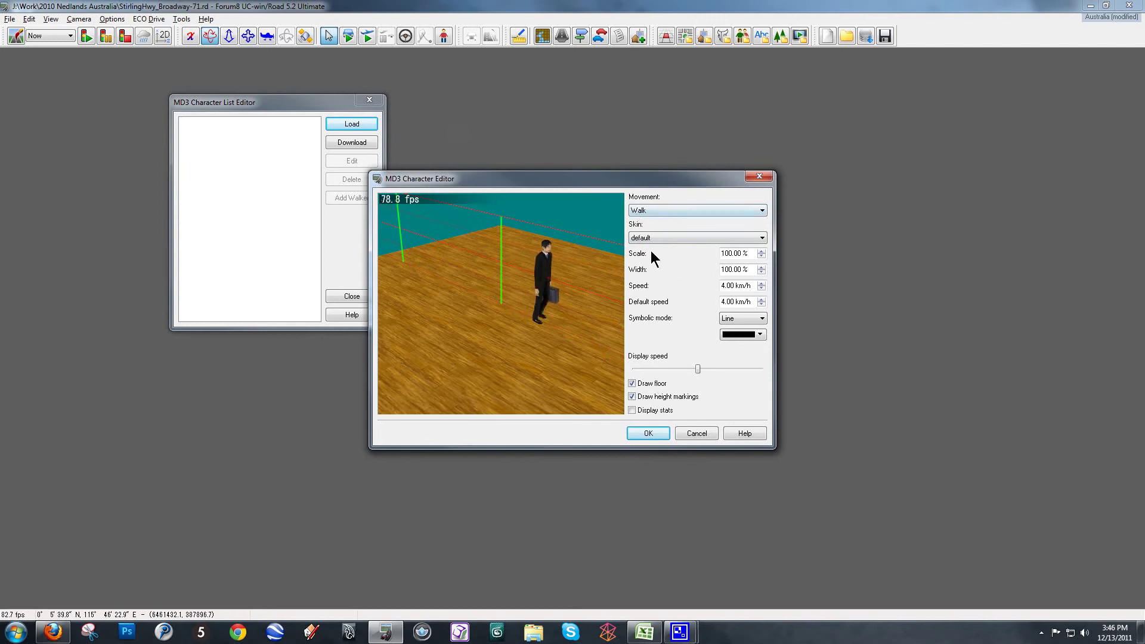
{"action": "left_click", "coordinate": [648, 434]}
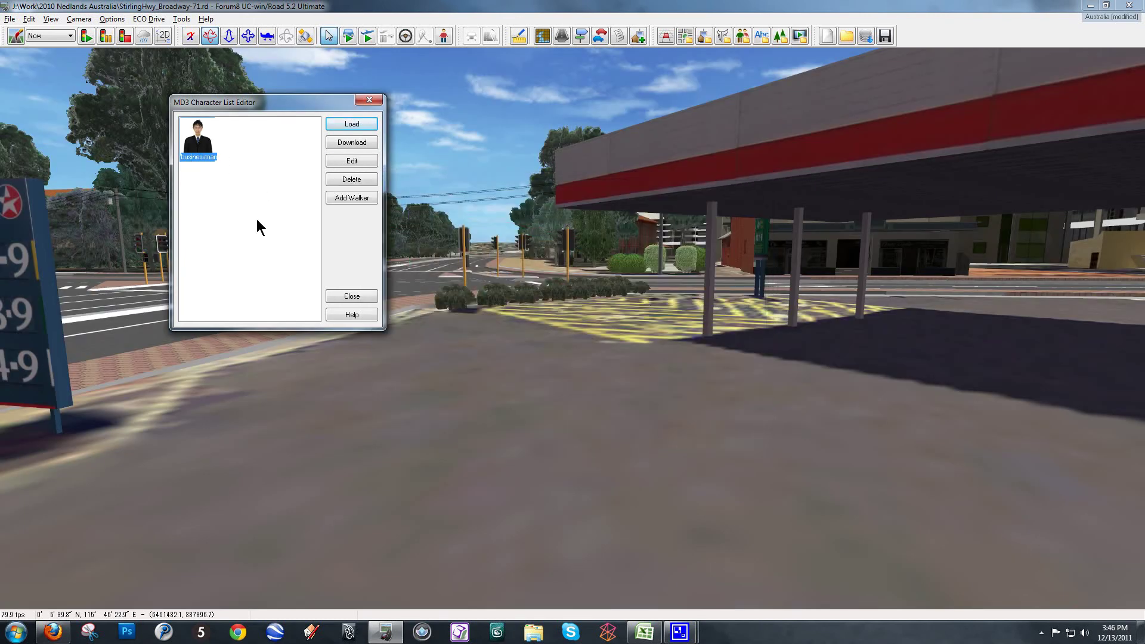
Add a businessman walker on the 'parking lot pedestrian' path (0.00–63.58 m) and close the list.
{"action": "left_click", "coordinate": [352, 198]}
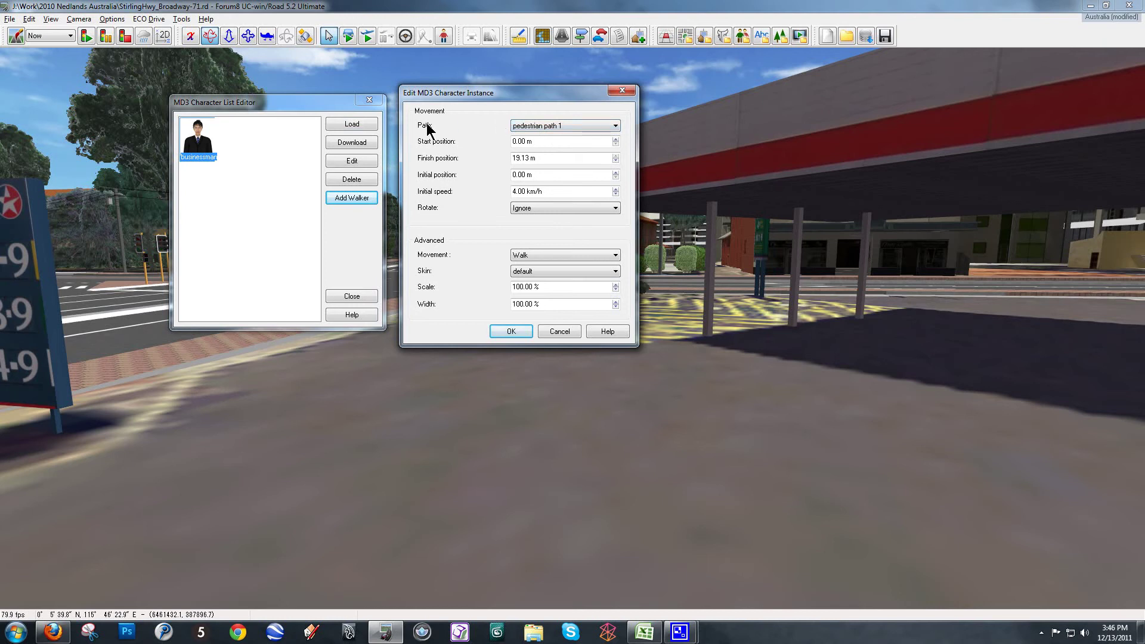
{"action": "left_click", "coordinate": [535, 125]}
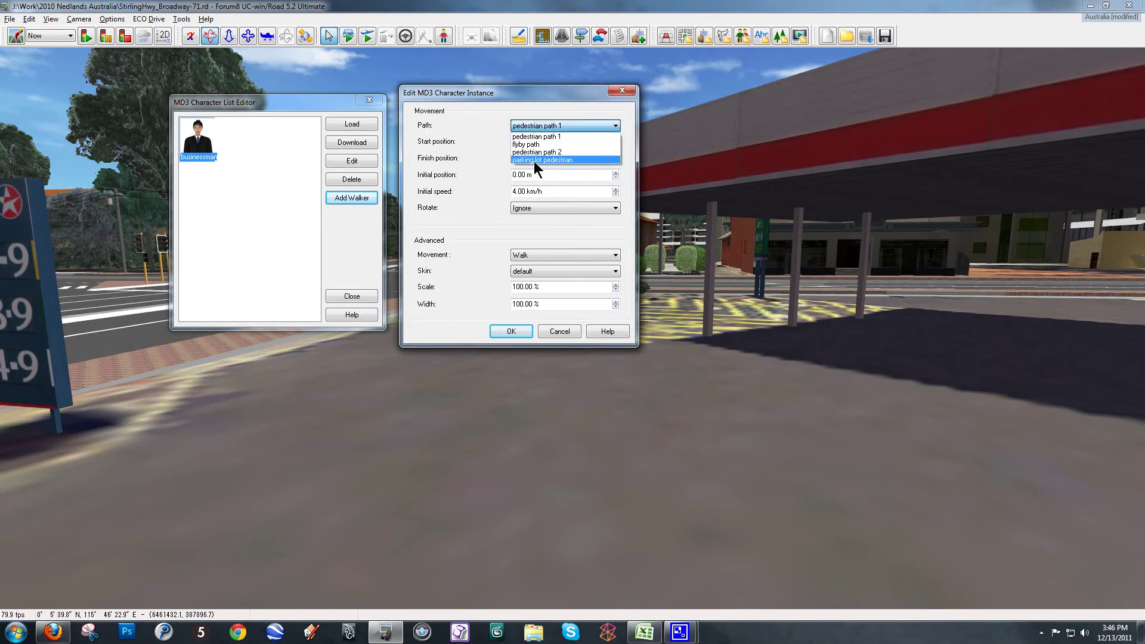
{"action": "left_click", "coordinate": [538, 160]}
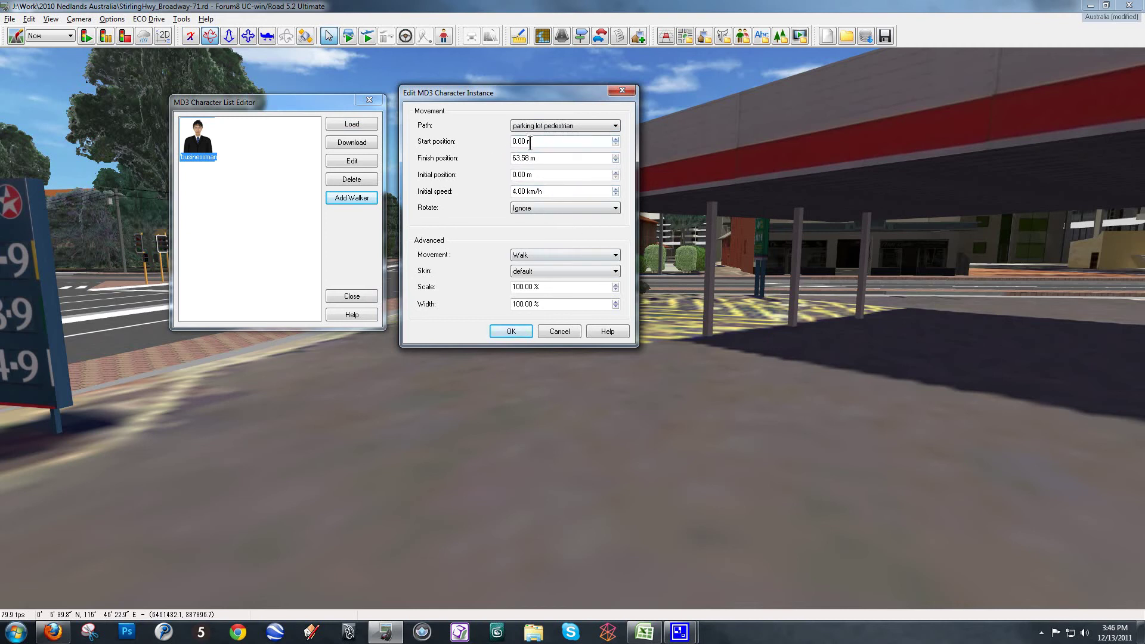
{"action": "left_click", "coordinate": [512, 332]}
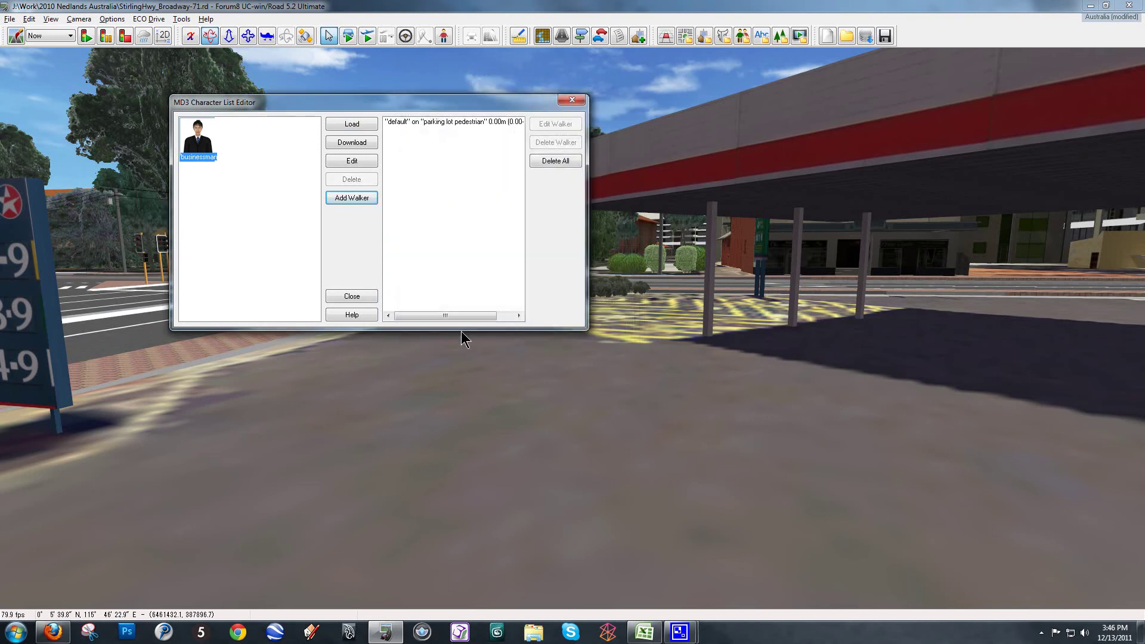
{"action": "left_click", "coordinate": [356, 296]}
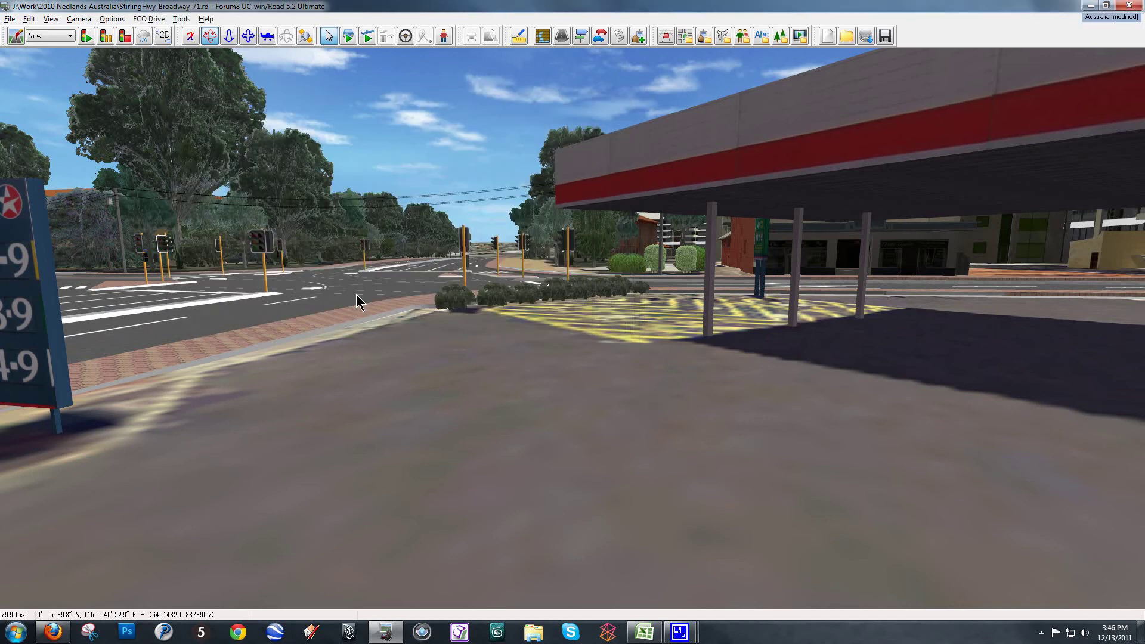
Run the traffic simulation and watch the businessman walk toward the yellow-hatched area.
{"action": "left_click", "coordinate": [87, 36]}
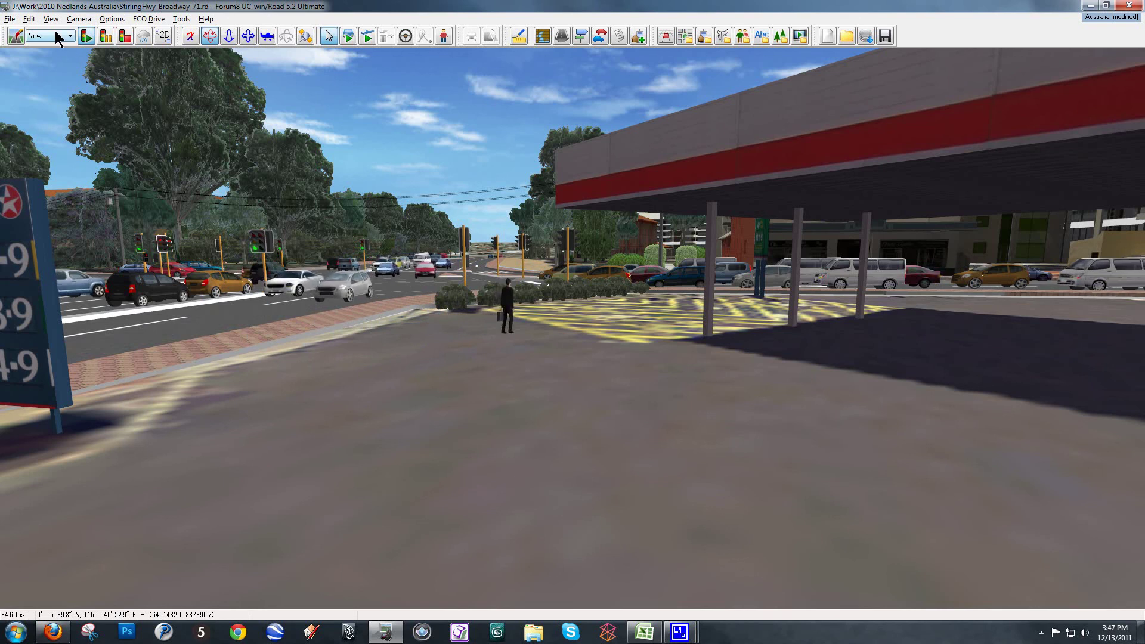
{"action": "left_click", "coordinate": [86, 36]}
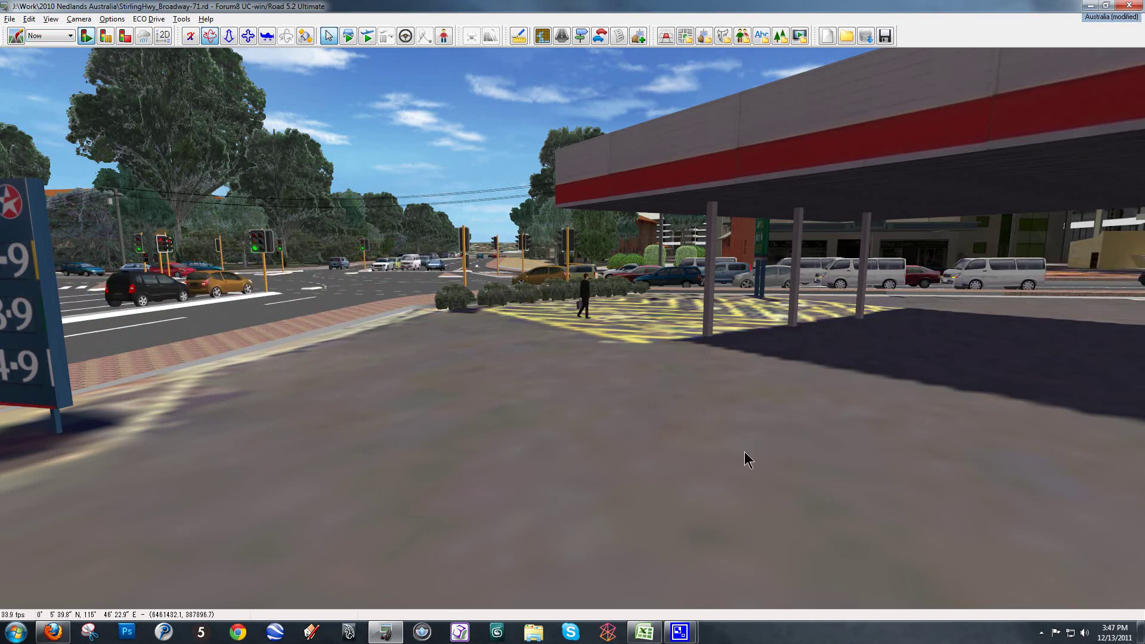